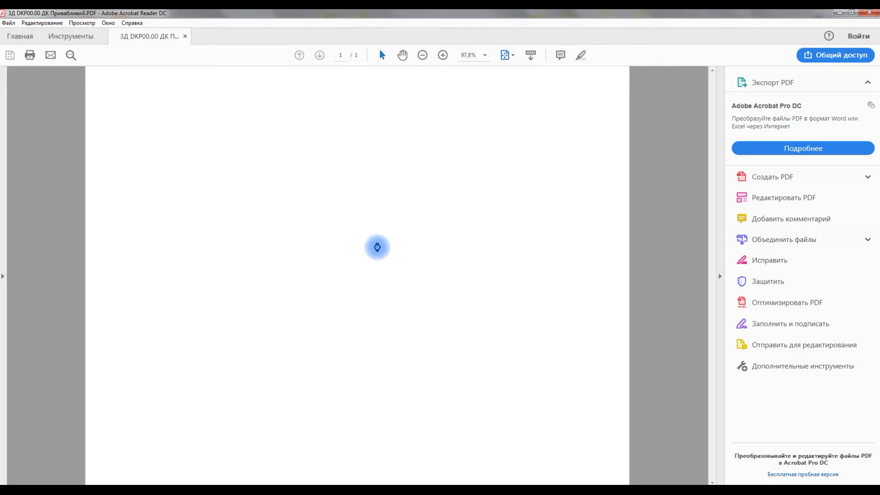
Step: Activate the 3D model in the PDF, then enlarge and orbit it to a side view of the playground tower
click(377, 250)
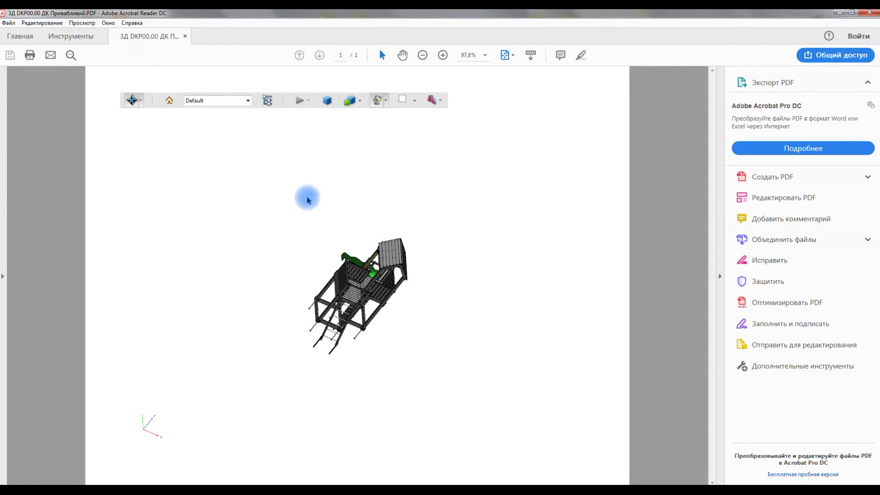
drag(358, 351, 351, 290)
scroll(351, 290, up, 5)
drag(530, 265, 495, 286)
drag(271, 254, 264, 158)
Step: Spin the playground model with the Вращение tool and shift it sideways with the Панорама tool
click(141, 102)
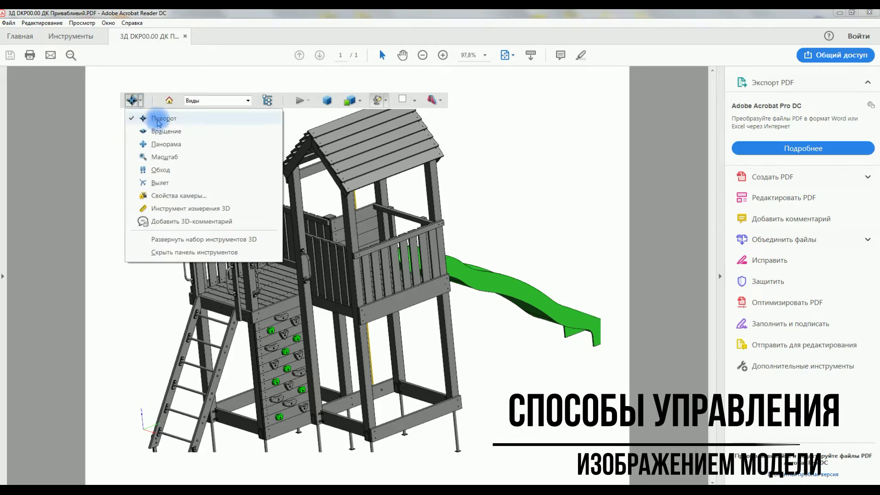
click(154, 131)
drag(503, 212, 177, 124)
click(142, 102)
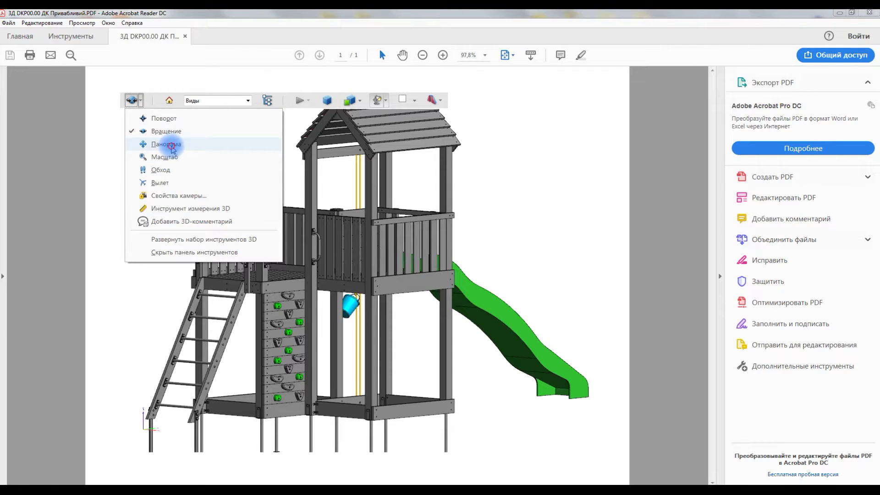
click(167, 144)
drag(283, 188, 457, 210)
Step: Enlarge the railing area with the Масштаб tool and switch back to the Поворот tool
click(141, 101)
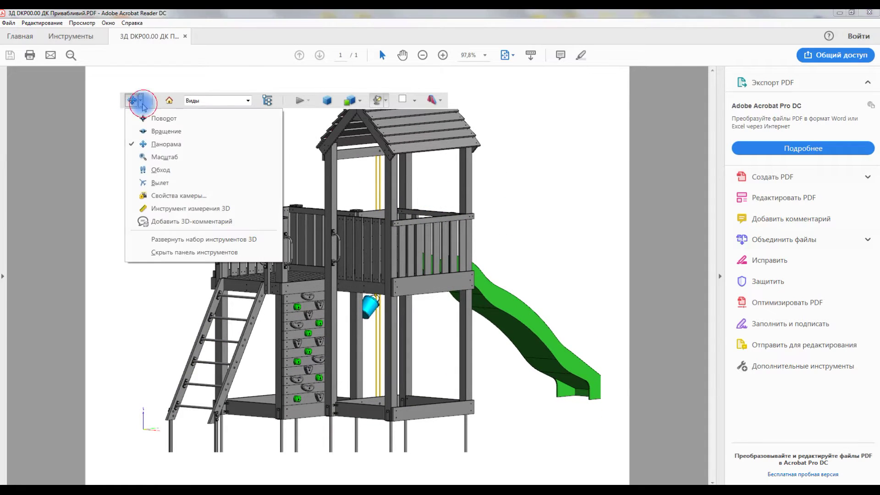
click(165, 157)
drag(334, 277, 347, 205)
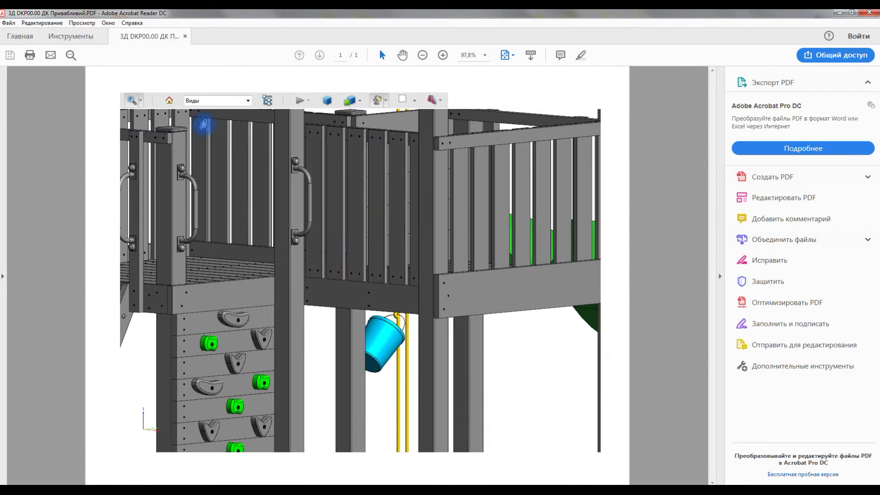
click(146, 101)
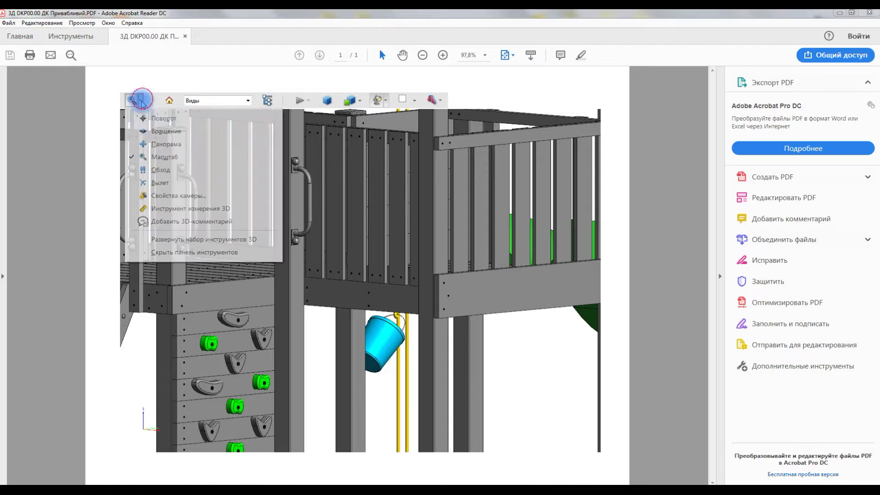
click(166, 120)
Step: Hide the wide lower board beneath the tower's railing to expose its fasteners
ctrl+drag(531, 343, 322, 281)
ctrl+drag(464, 317, 311, 284)
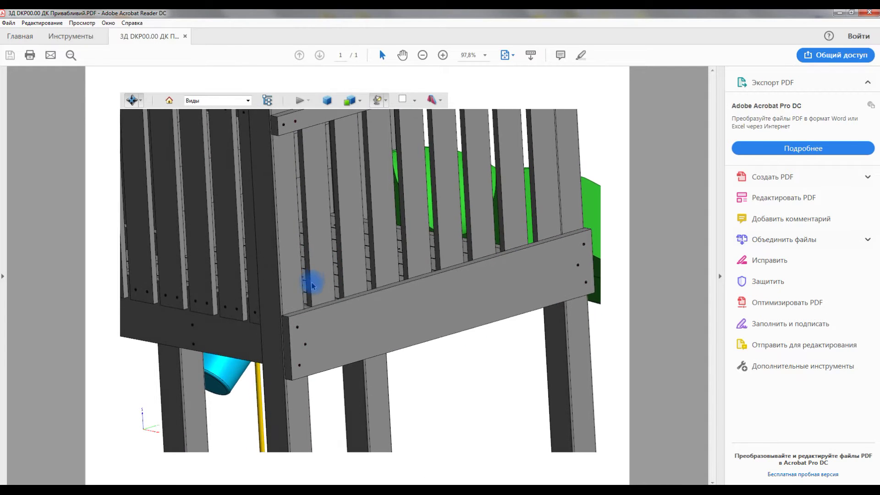
right_click(345, 332)
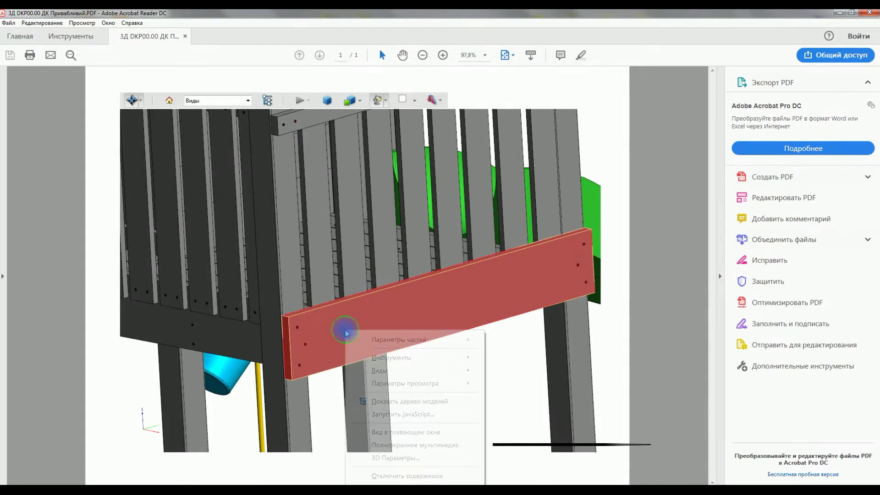
mouse_move(413, 339)
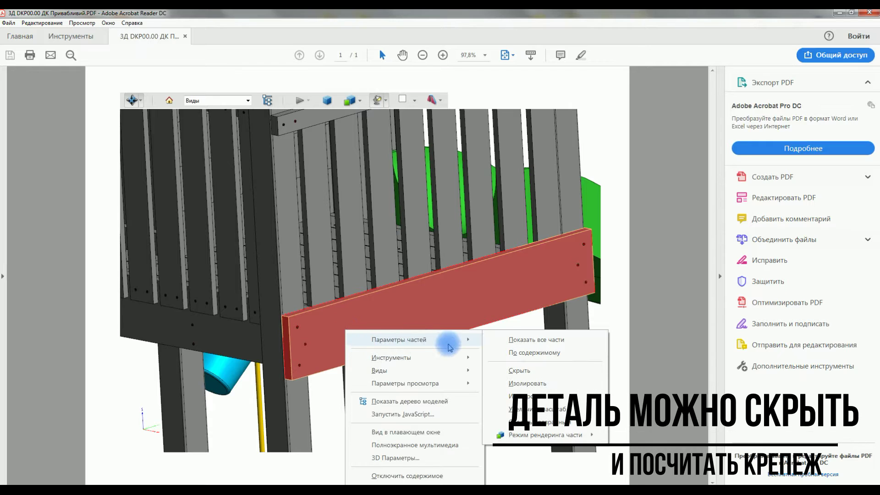
click(519, 371)
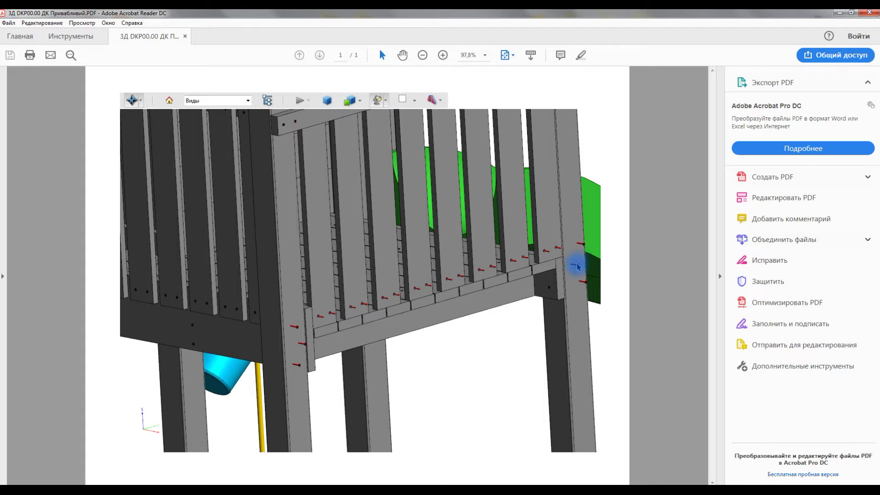
Step: Show all parts of the model again
right_click(458, 350)
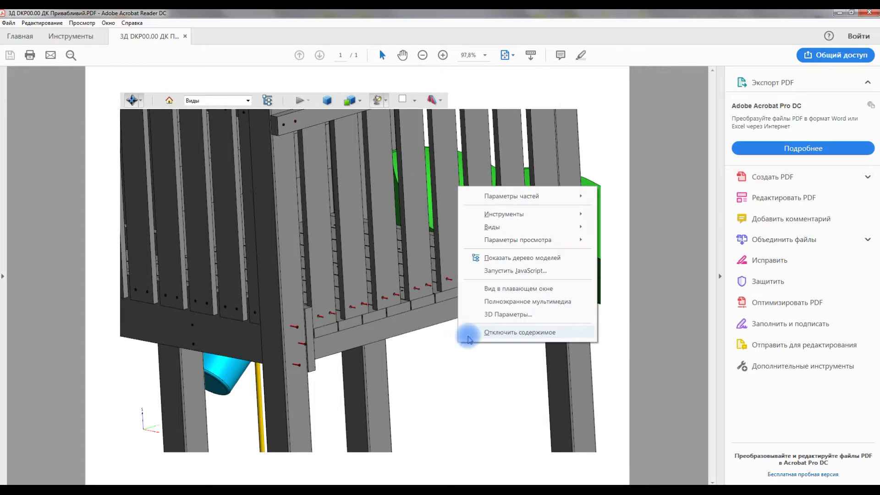
mouse_move(547, 199)
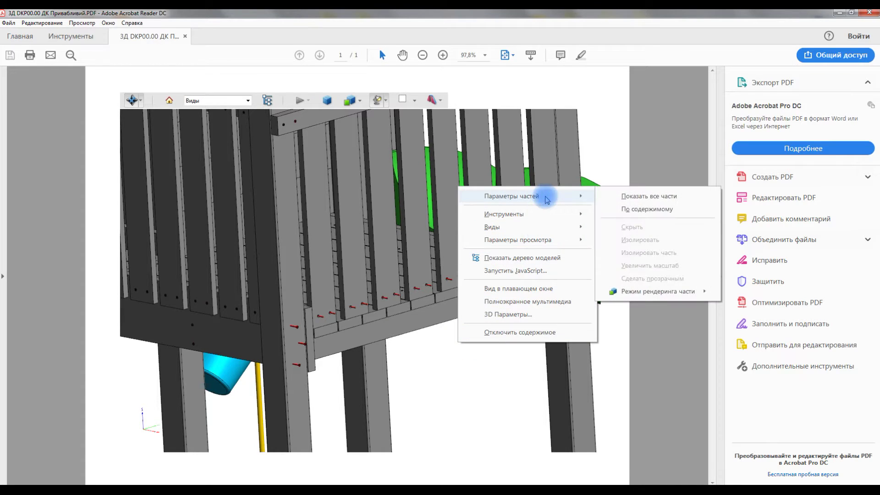
click(644, 199)
Step: Measure the thickness of the wide board below the railing along its bottom end edge with the 3D measurement tool
drag(260, 374, 297, 315)
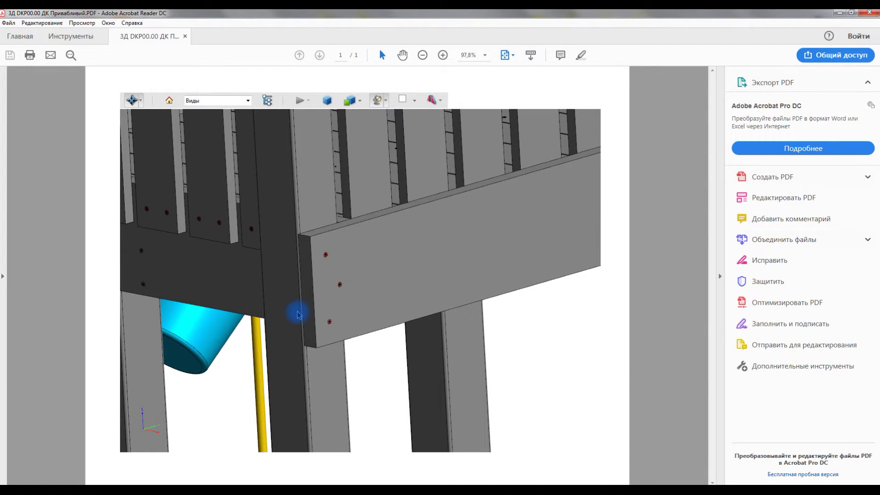
click(355, 263)
right_click(359, 259)
mouse_move(464, 289)
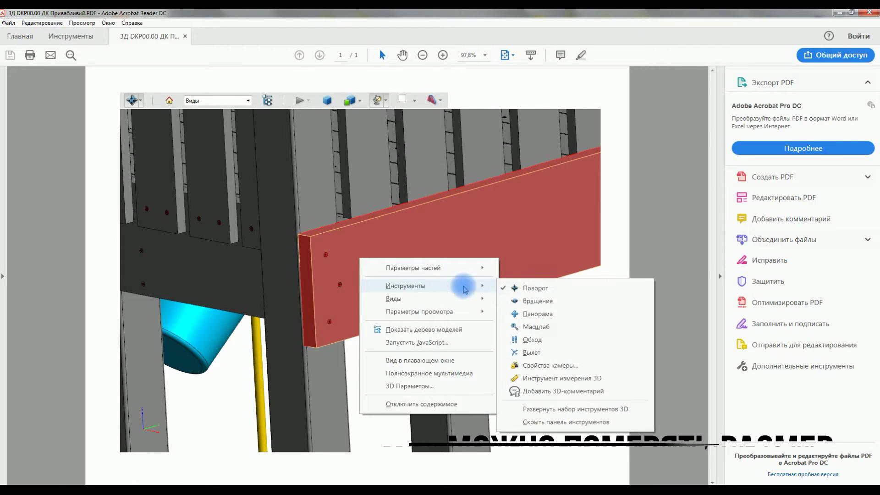
click(545, 378)
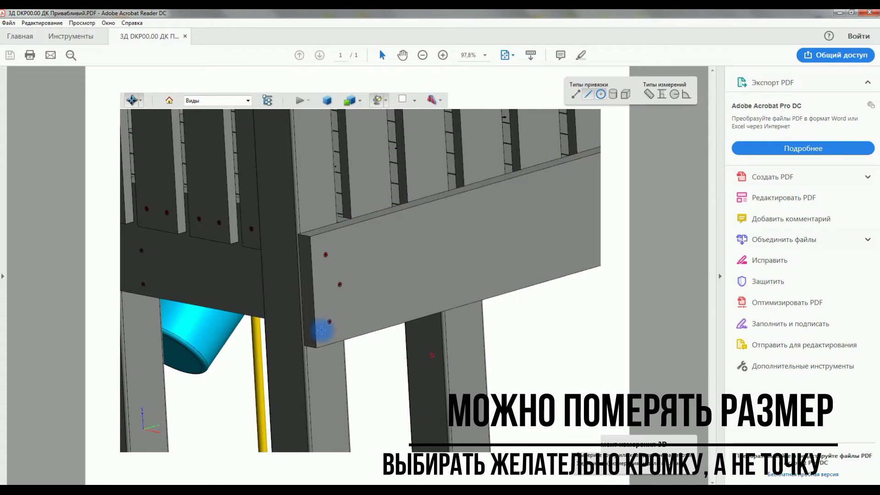
scroll(307, 330, up, 4)
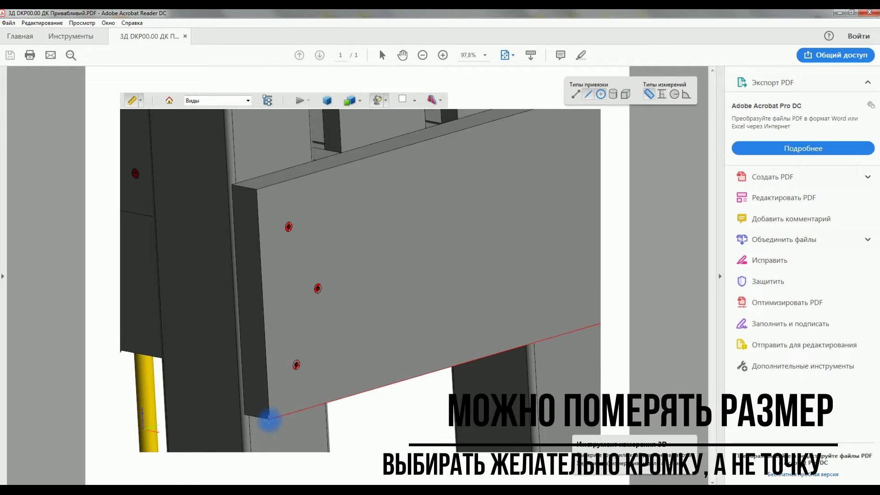
click(246, 417)
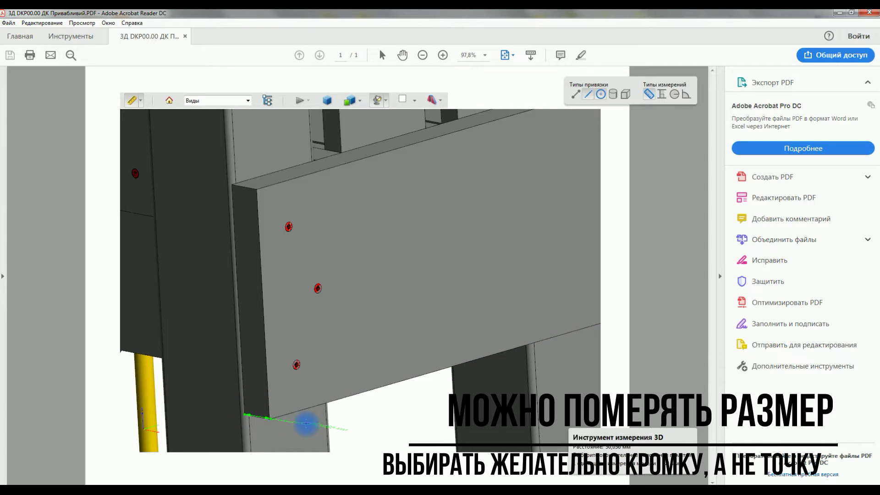
click(259, 415)
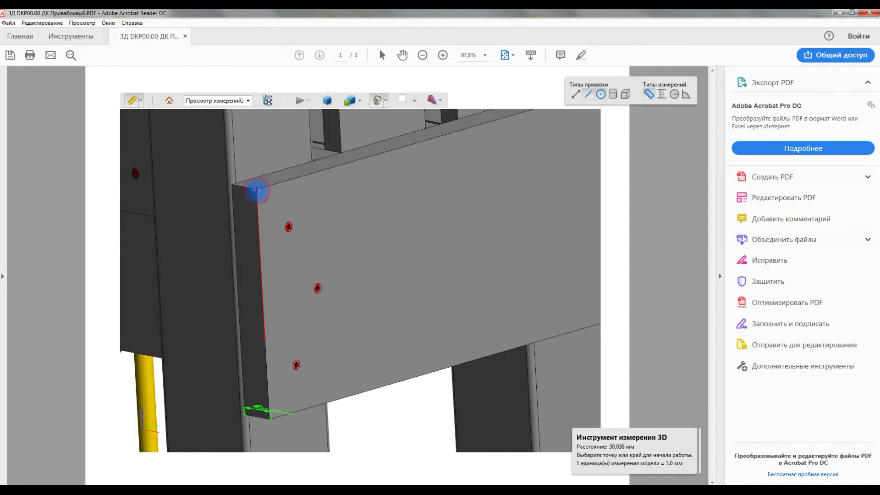
Step: Measure the board's height along its front end edge from the upper to the lower corner and place the dimension
click(272, 286)
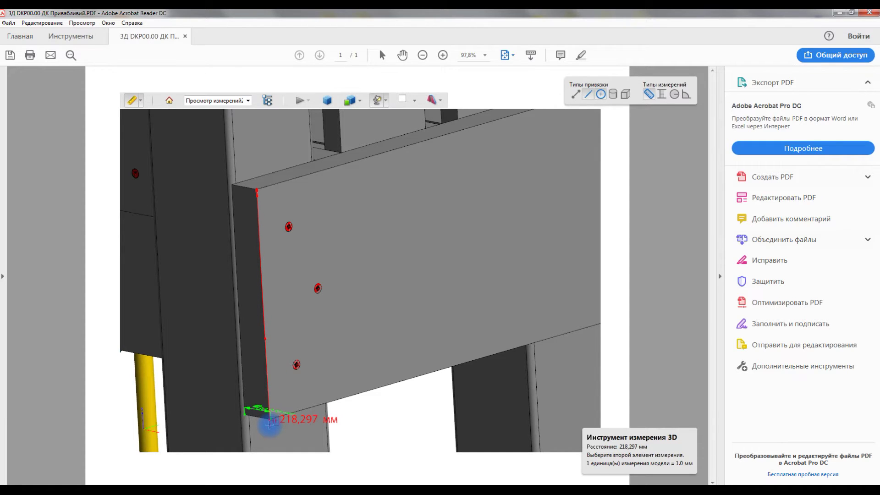
scroll(268, 426, up, 3)
scroll(265, 386, down, 2)
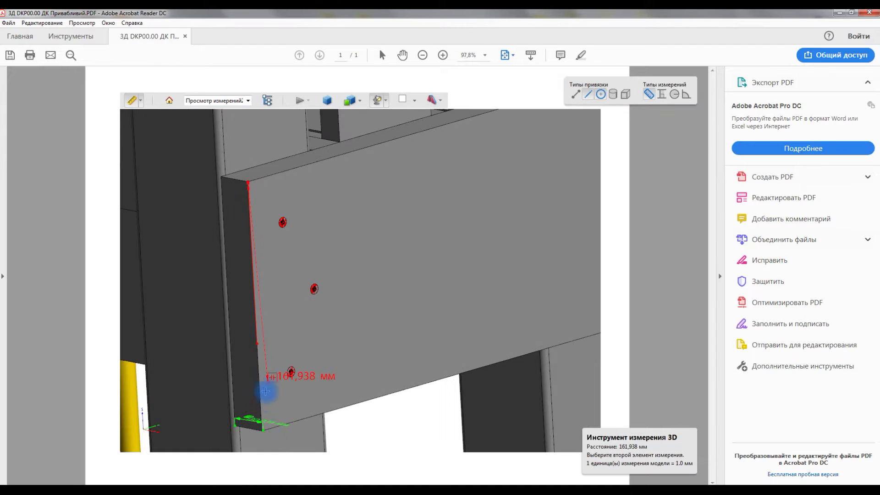
click(261, 435)
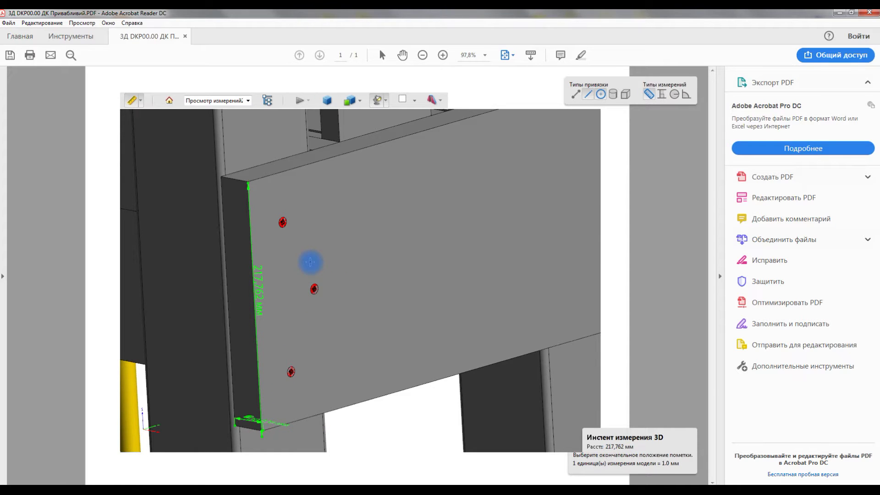
click(328, 300)
Step: Measure the board's width between its long upper and lower edges, place the dimension and leave the measurement tool
scroll(246, 201, up, 5)
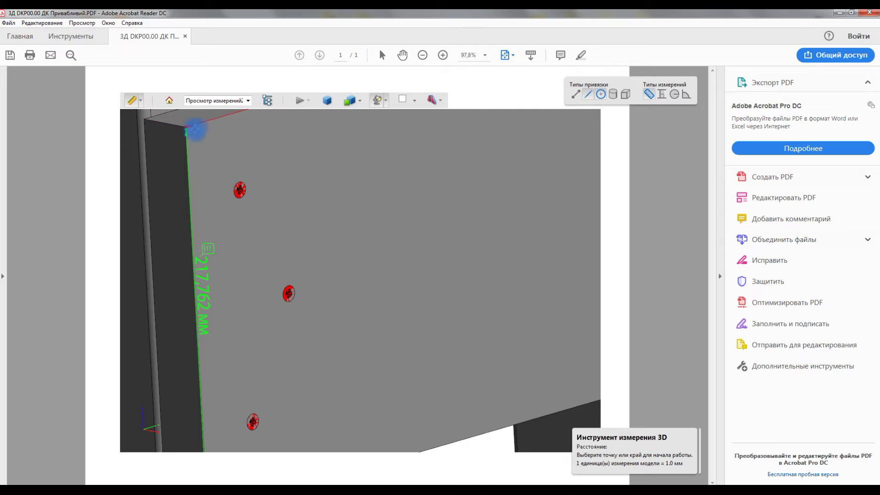
click(205, 124)
scroll(255, 180, down, 5)
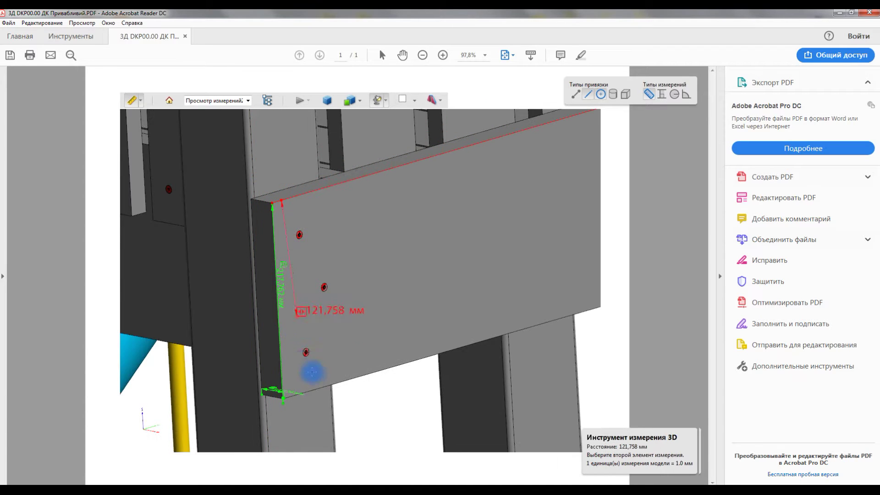
click(296, 394)
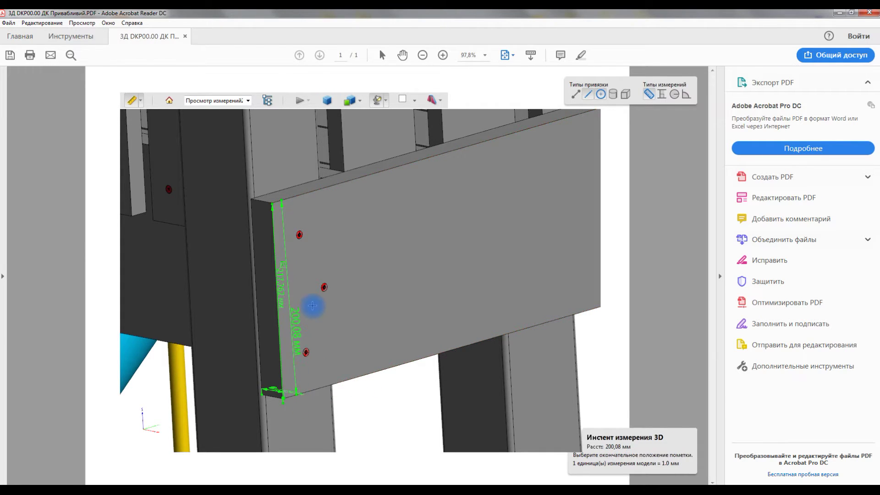
click(303, 289)
drag(304, 288, 263, 336)
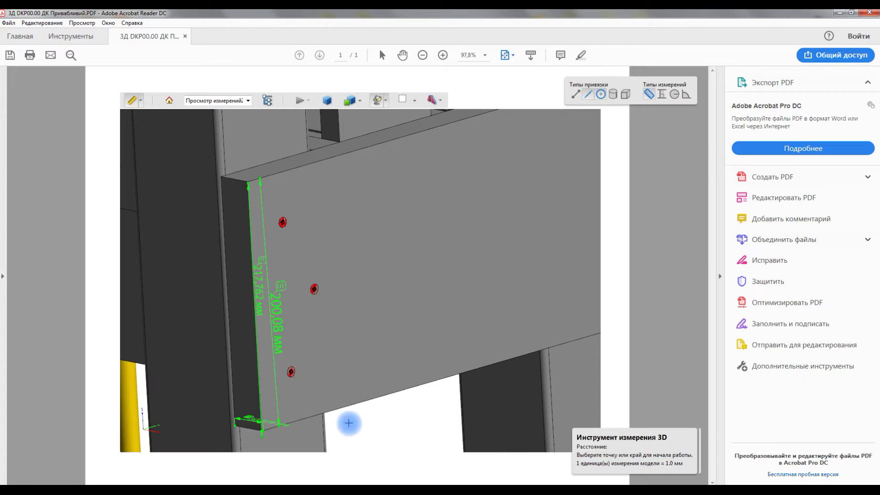
key(Escape)
Step: Turn on the model's cross section with the platform and slide in view, and open the cross-section properties
drag(350, 420, 352, 387)
drag(286, 212, 356, 261)
ctrl+drag(376, 160, 380, 322)
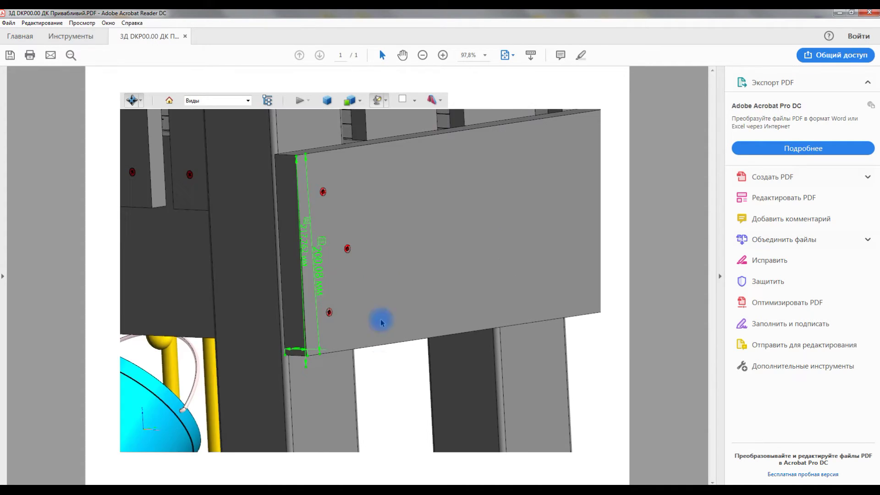
scroll(331, 294, down, 5)
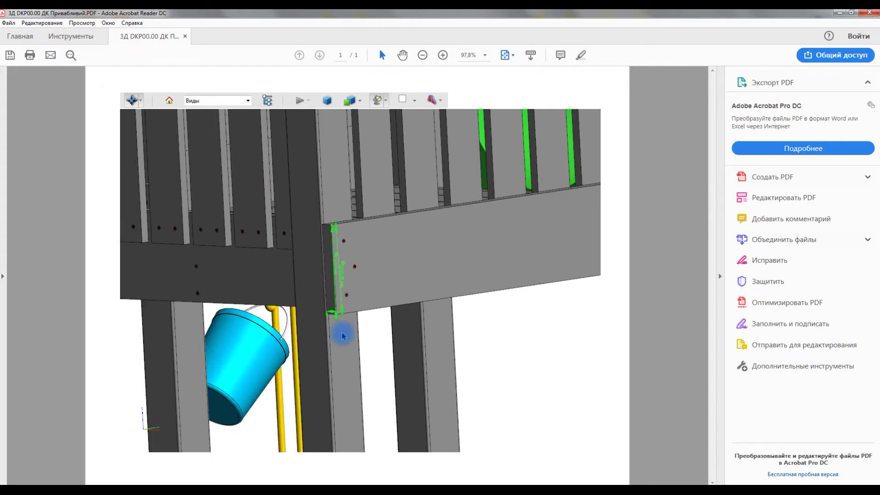
scroll(342, 336, down, 5)
scroll(499, 227, up, 5)
drag(498, 225, 387, 190)
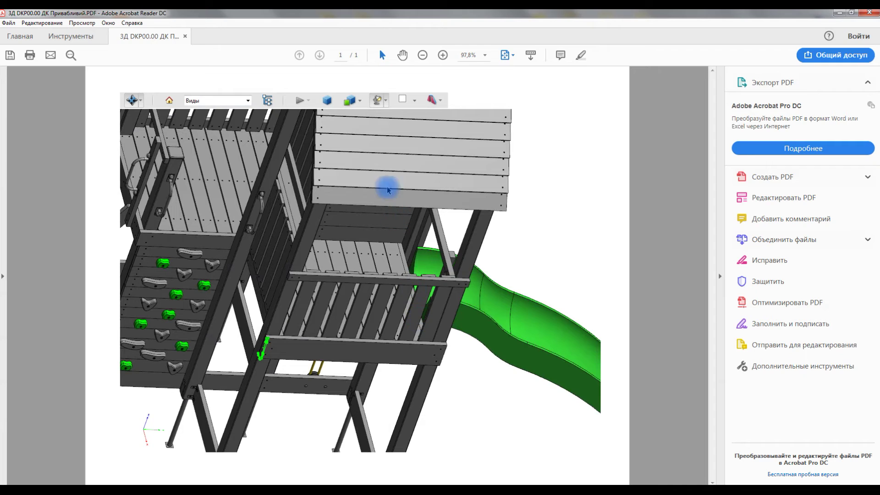
click(433, 100)
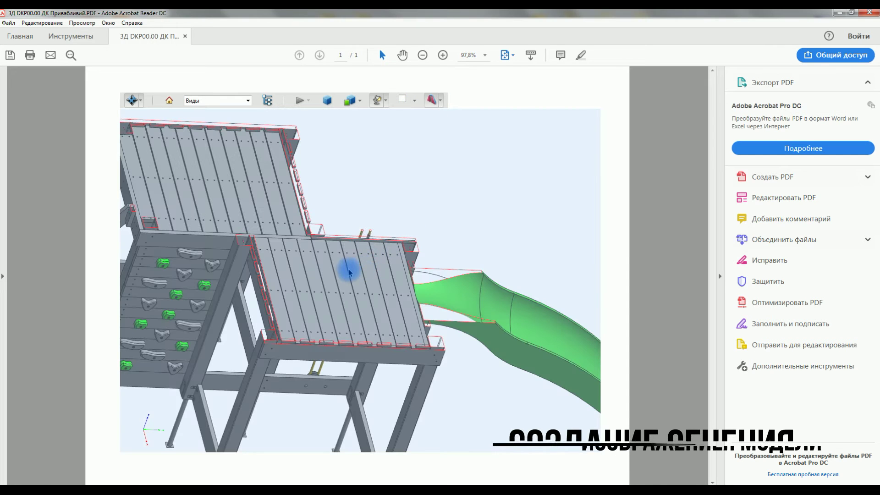
click(440, 100)
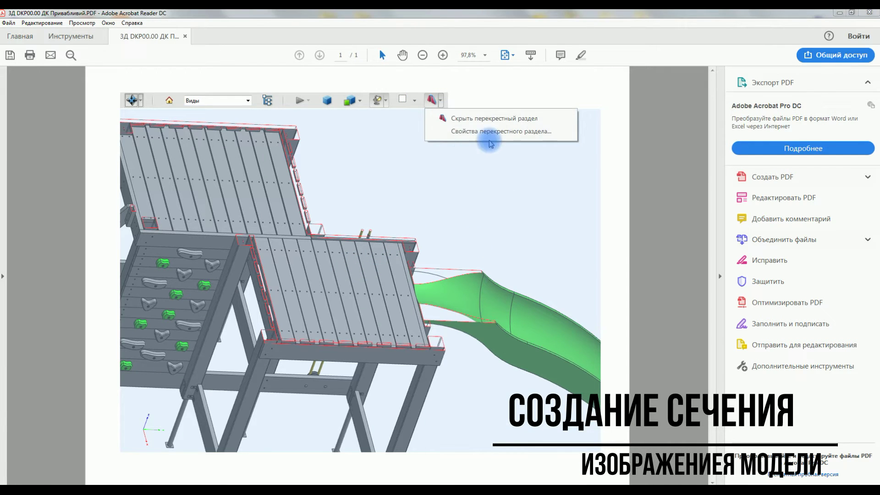
click(495, 131)
Step: Hide the cutting plane and add caps to the cross section, keeping the properties dialog clear of the model
drag(508, 126, 697, 129)
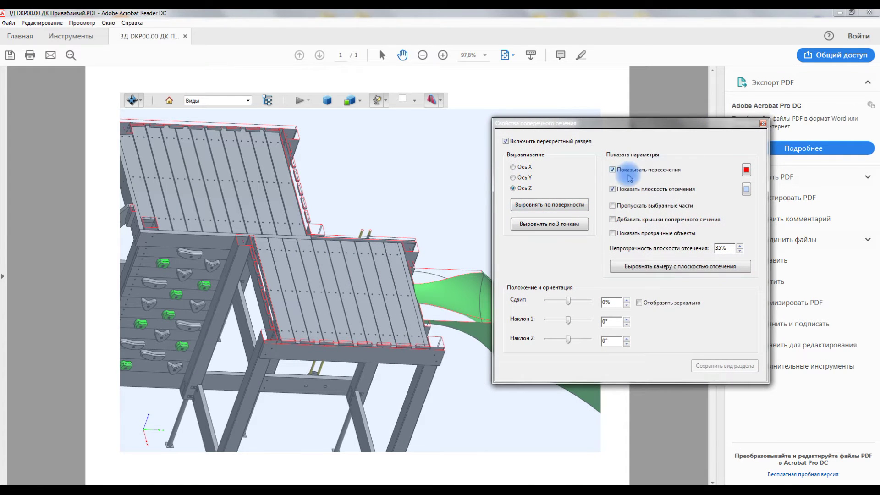
click(618, 192)
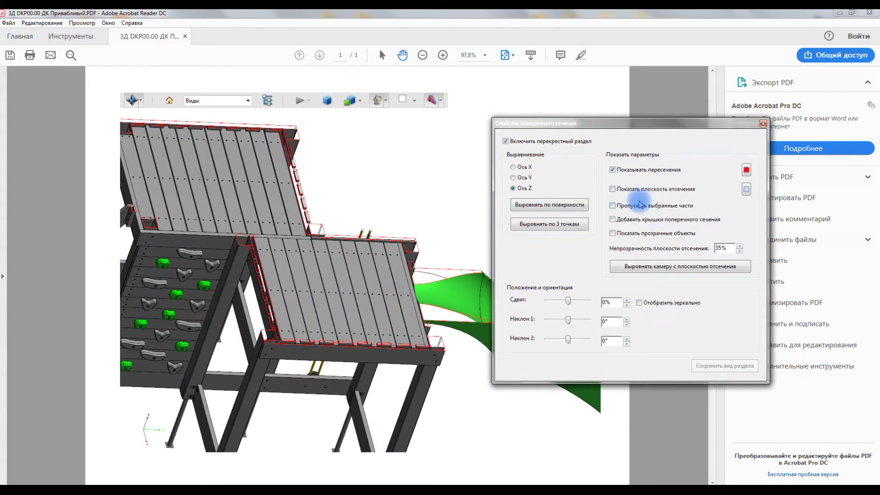
click(613, 220)
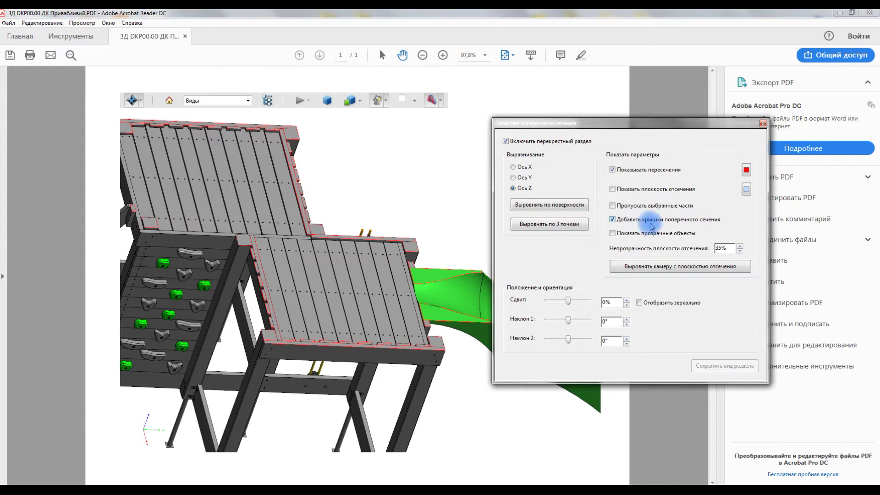
Step: Tilt the section plane to -87° with Наклон 1 and mirror the section to show the opposite side
click(567, 302)
drag(568, 300, 557, 318)
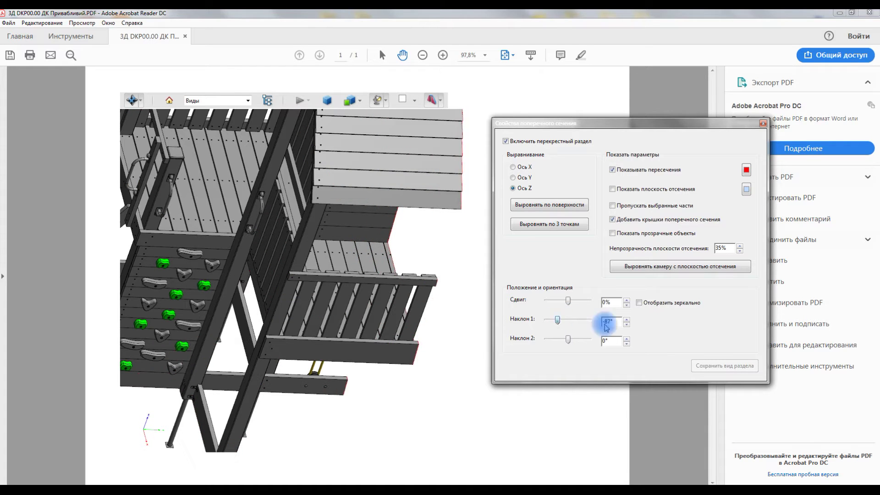
click(639, 303)
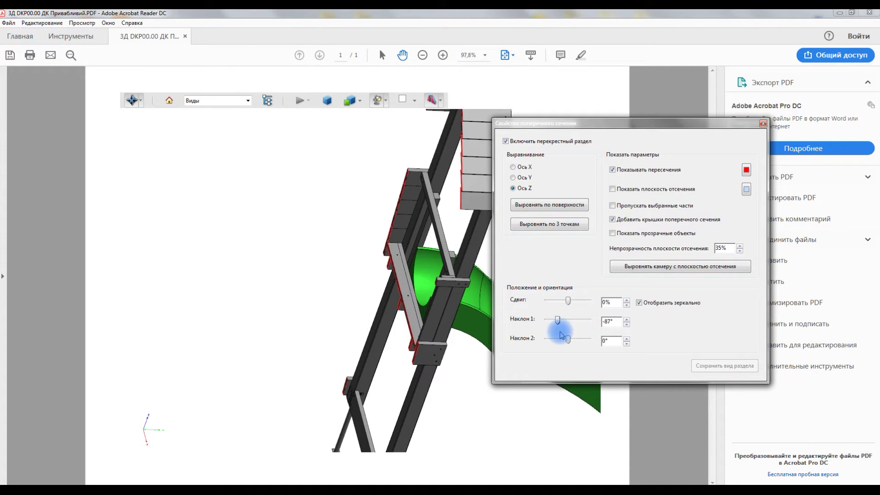
Step: Examine the sectioned platform and slide from the front, picking the beam and boards beneath the platform floor
drag(380, 372, 268, 353)
mouse_move(269, 353)
mouse_down()
mouse_move(369, 325)
mouse_move(256, 326)
mouse_move(249, 310)
mouse_move(227, 331)
mouse_up()
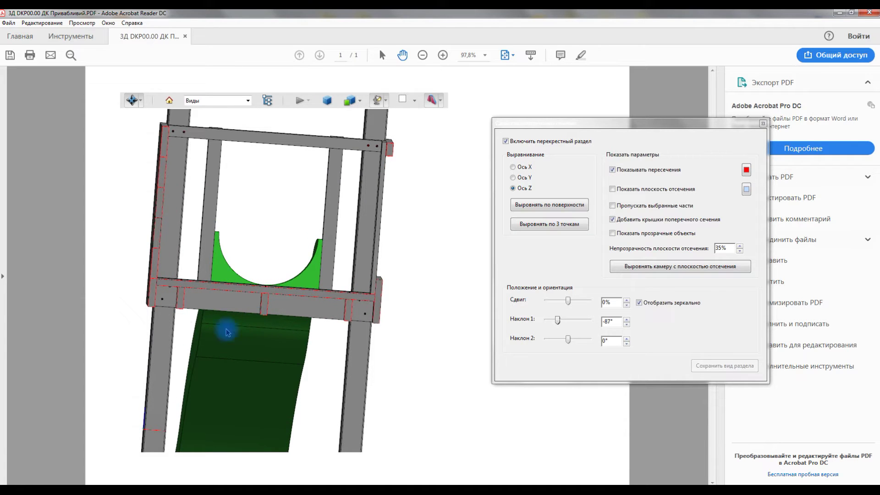
drag(307, 349, 235, 299)
scroll(197, 305, up, 3)
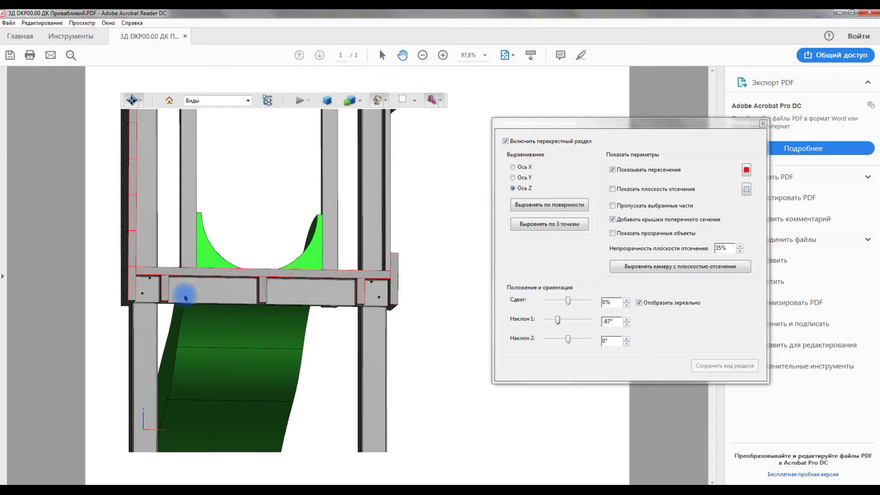
click(303, 294)
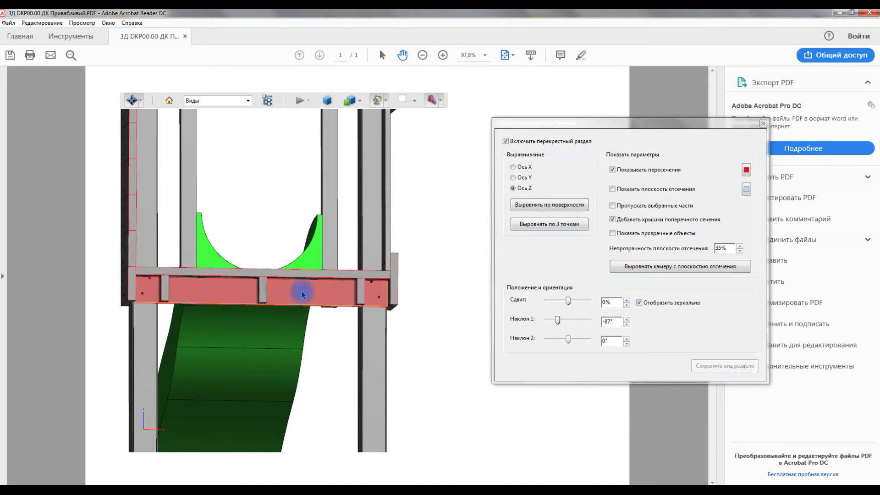
click(337, 278)
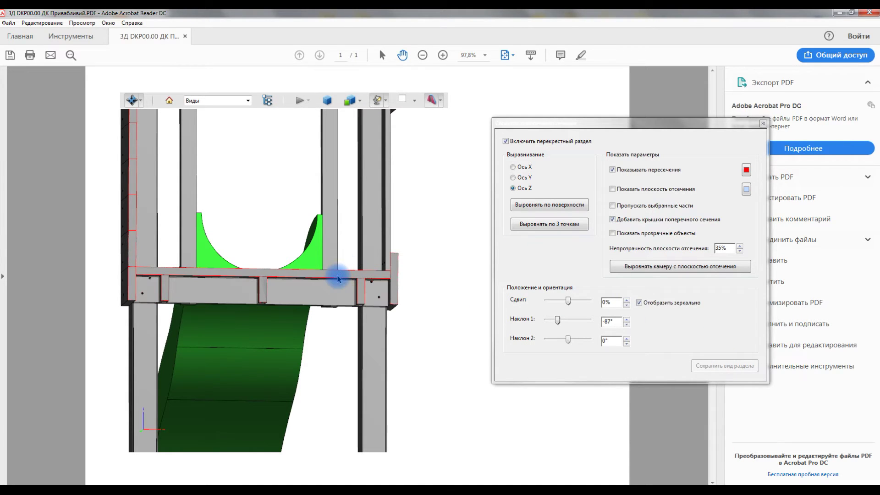
right_click(336, 277)
click(436, 237)
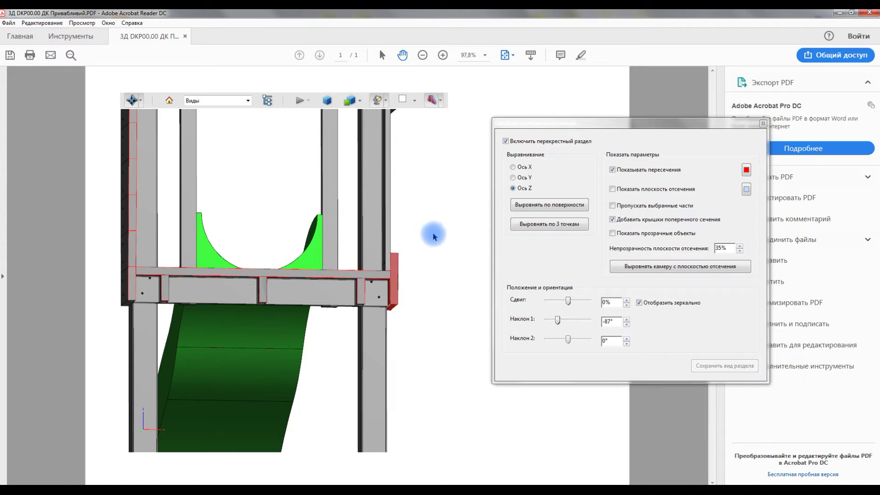
Step: Try to make the cut floor board in front of the slide transparent and view the section from another angle
mouse_move(433, 239)
mouse_down()
mouse_move(417, 294)
mouse_move(336, 324)
mouse_up()
click(299, 330)
right_click(301, 329)
mouse_move(376, 338)
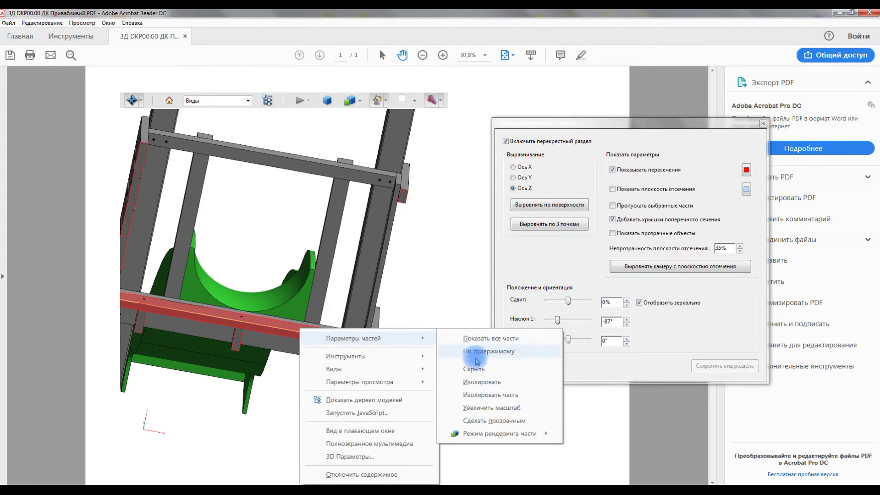
click(501, 417)
scroll(422, 276, down, 1)
mouse_move(297, 382)
mouse_down()
mouse_move(277, 369)
mouse_move(303, 347)
mouse_move(362, 360)
mouse_move(197, 354)
mouse_move(177, 340)
mouse_move(230, 364)
mouse_move(180, 345)
mouse_up()
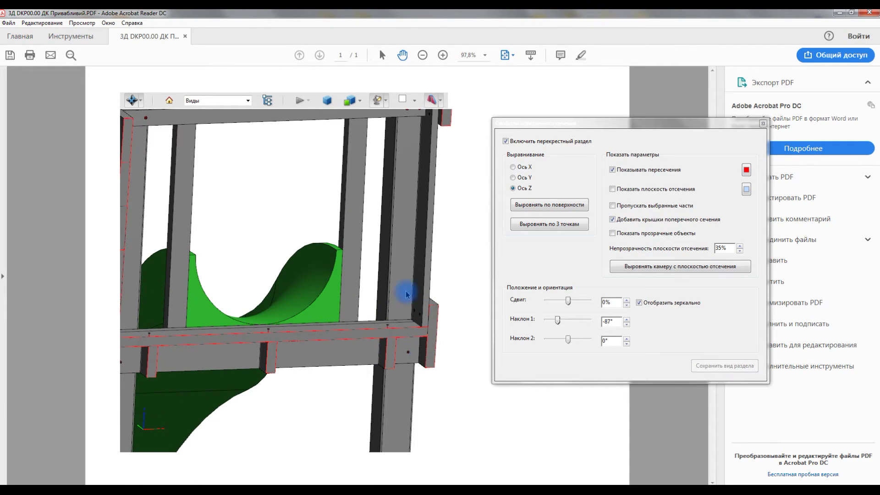
Step: Close the cross-section properties and bring the vertical rail post beside the slide opening into close view
click(762, 124)
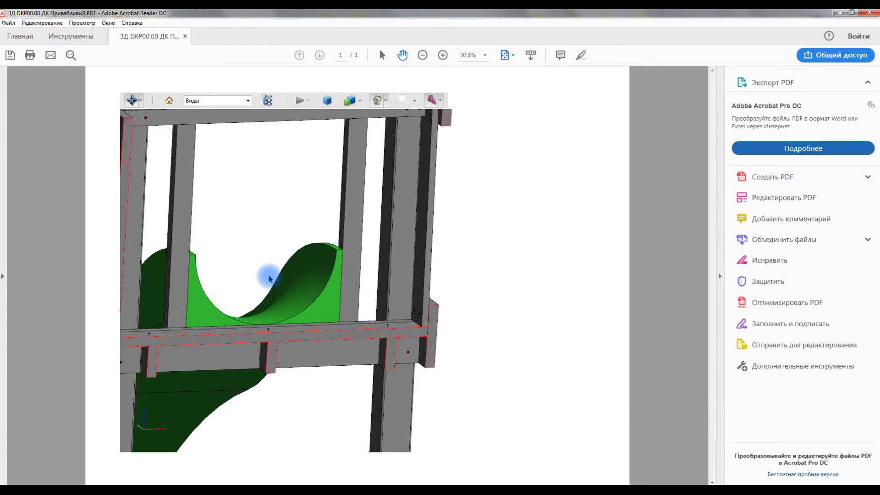
mouse_move(255, 238)
ctrl+mouse_down()
mouse_move(375, 244)
mouse_move(332, 267)
ctrl+mouse_up()
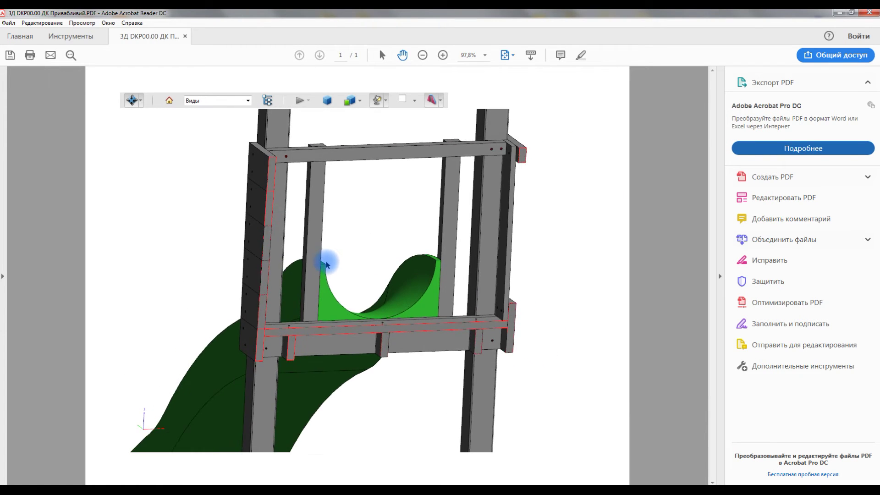
scroll(325, 259, down, 8)
scroll(328, 242, up, 4)
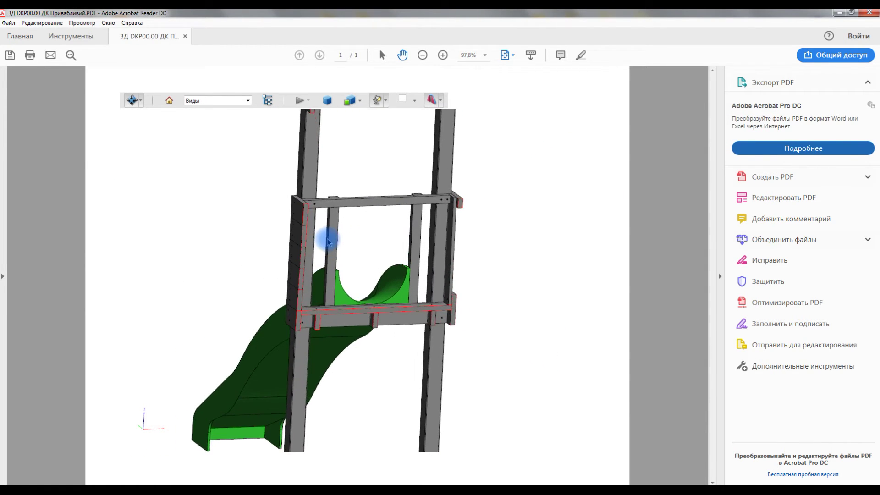
scroll(328, 242, up, 8)
mouse_move(326, 172)
ctrl+mouse_down()
mouse_move(364, 267)
mouse_move(309, 241)
ctrl+mouse_up()
scroll(310, 240, up, 3)
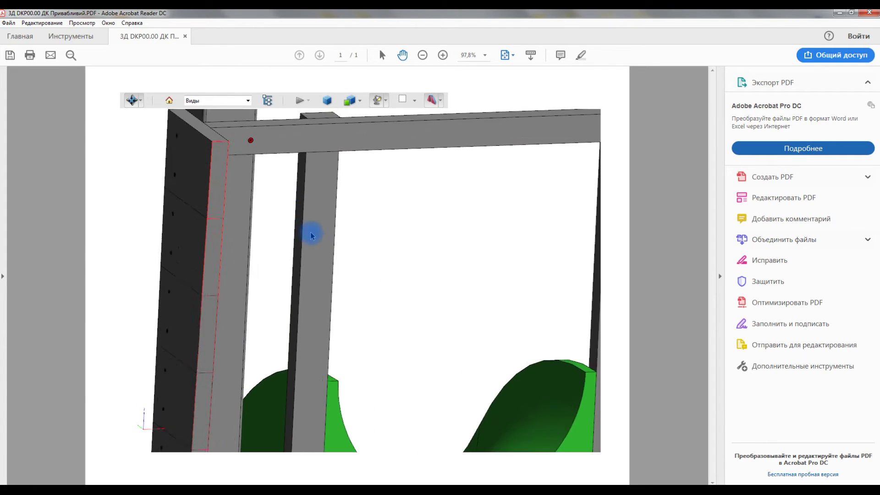
scroll(311, 235, up, 3)
click(439, 100)
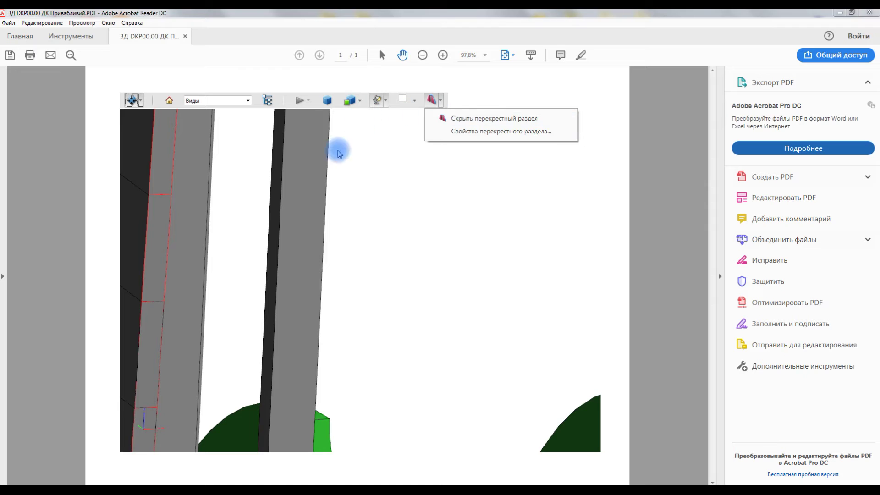
Step: Measure the width of the rail post's front face between its long edges with the 3D measurement tool and place the dimension
click(305, 173)
right_click(305, 173)
mouse_move(408, 198)
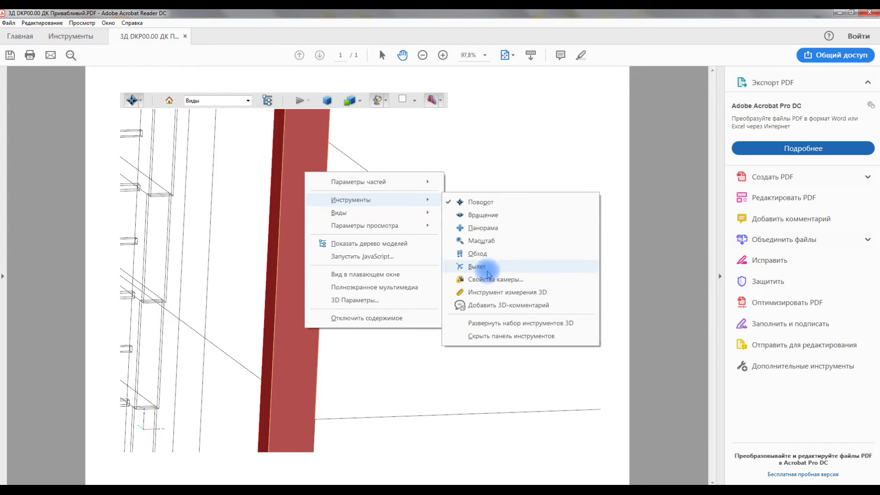
click(481, 293)
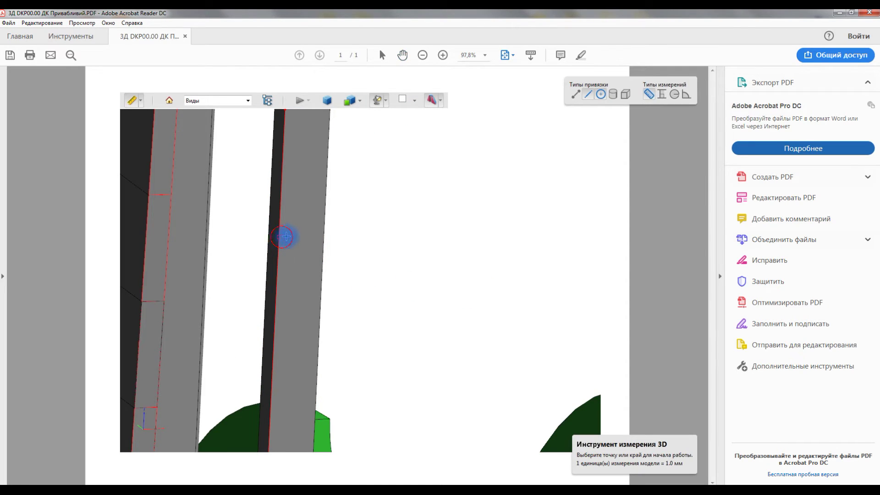
click(323, 236)
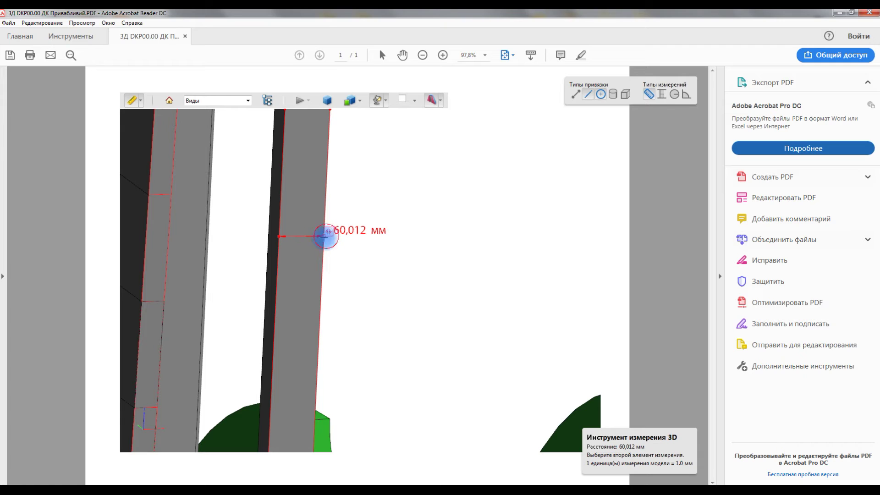
click(325, 236)
click(339, 278)
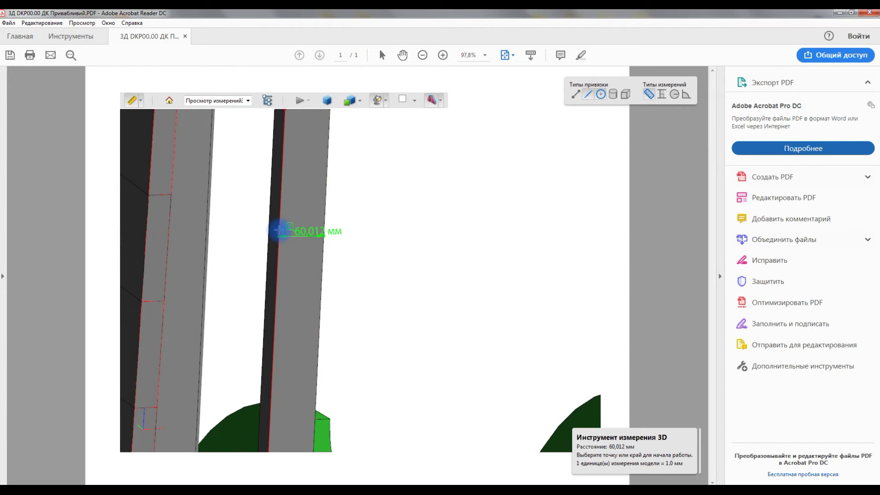
Step: Measure the width of the post's narrow side face, place the dimension and leave the measurement tool
click(267, 226)
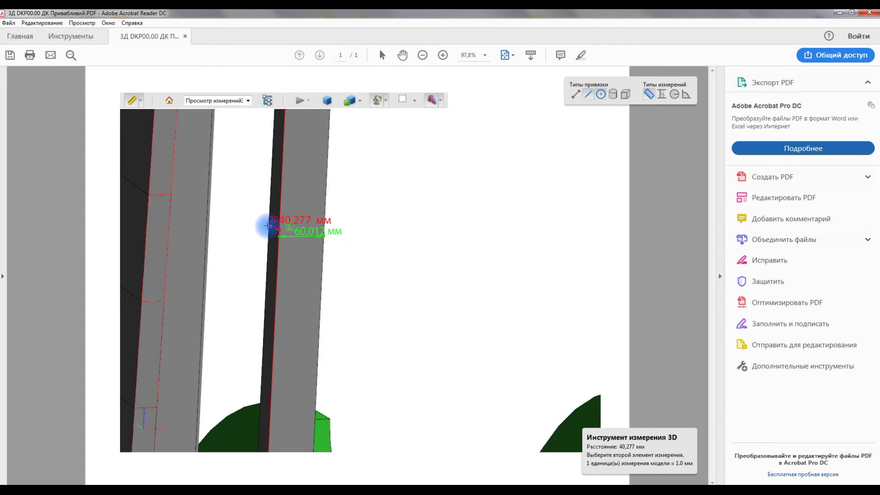
click(278, 188)
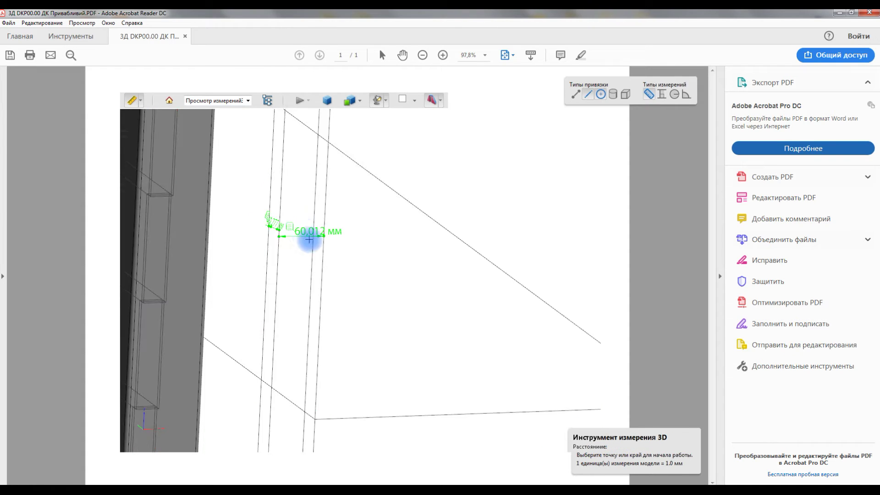
key(Escape)
Step: Turn off the model's cross section to restore the complete playground model
scroll(386, 257, down, 6)
scroll(386, 253, down, 1)
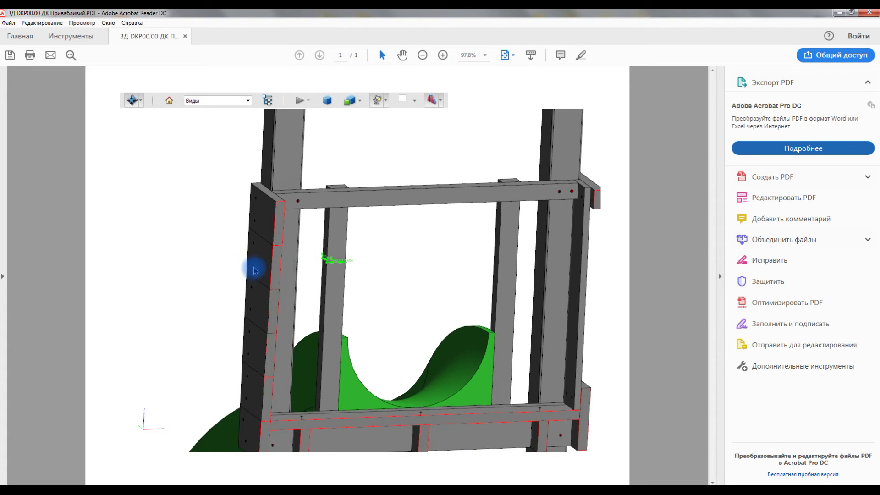
drag(221, 258, 276, 259)
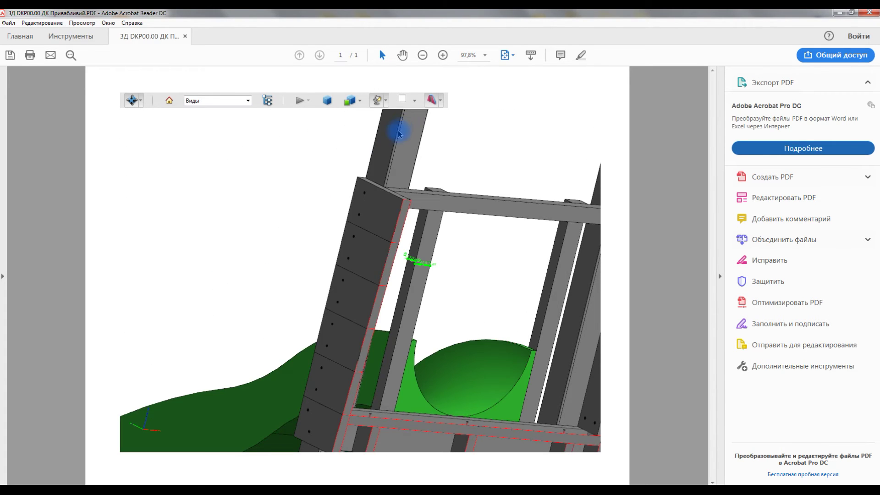
click(433, 101)
Step: Show the model tree and select one of the paired screws at the post's end to locate its tree entry
scroll(328, 255, up, 3)
scroll(326, 254, up, 1)
scroll(326, 253, down, 4)
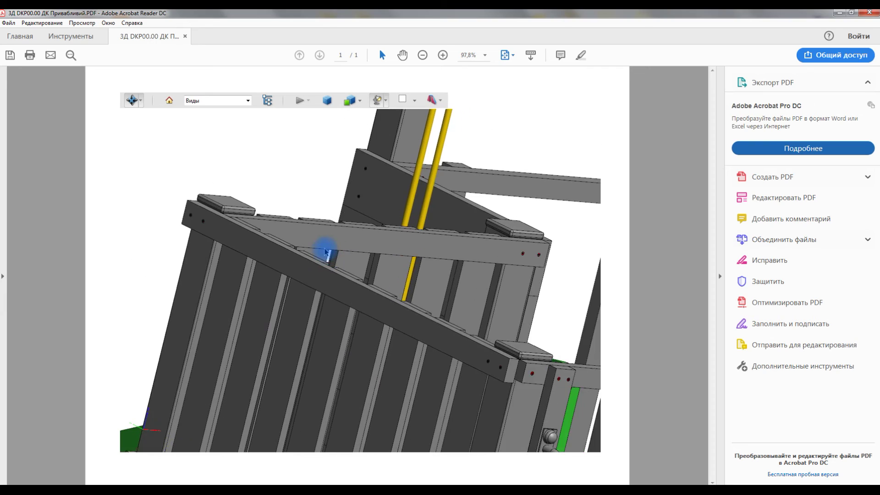
scroll(485, 356, up, 3)
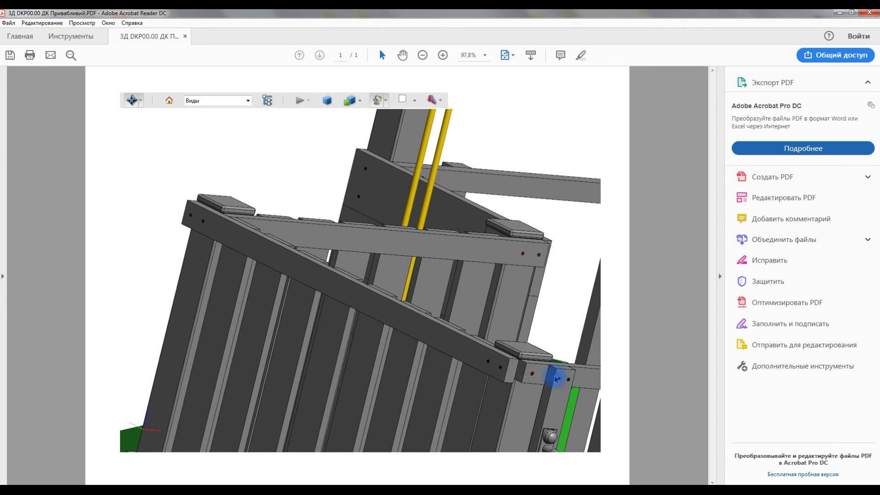
ctrl+drag(555, 368, 436, 208)
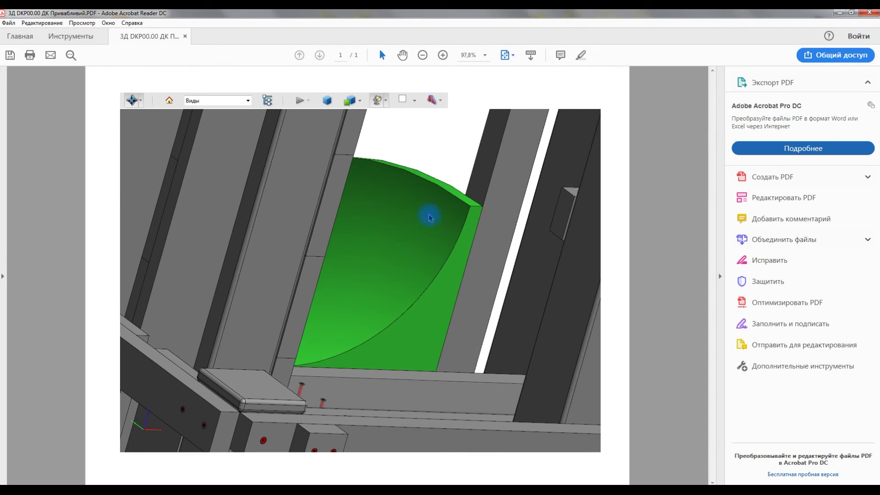
ctrl+drag(317, 427, 369, 162)
click(267, 100)
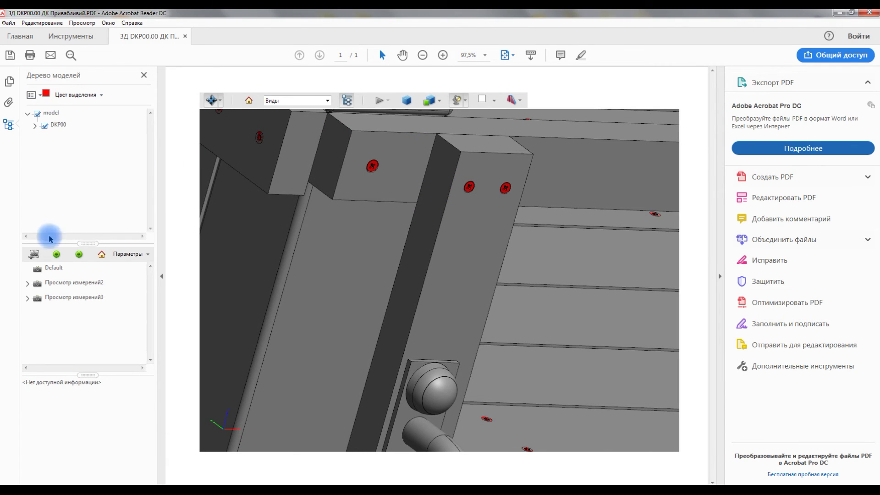
click(469, 188)
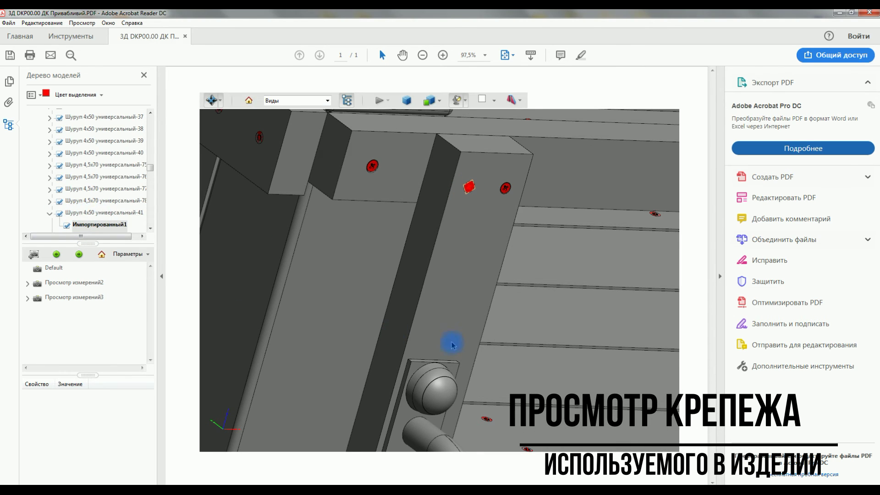
Step: Hide the round outer cap covering the handle's fastener on the post
right_click(443, 402)
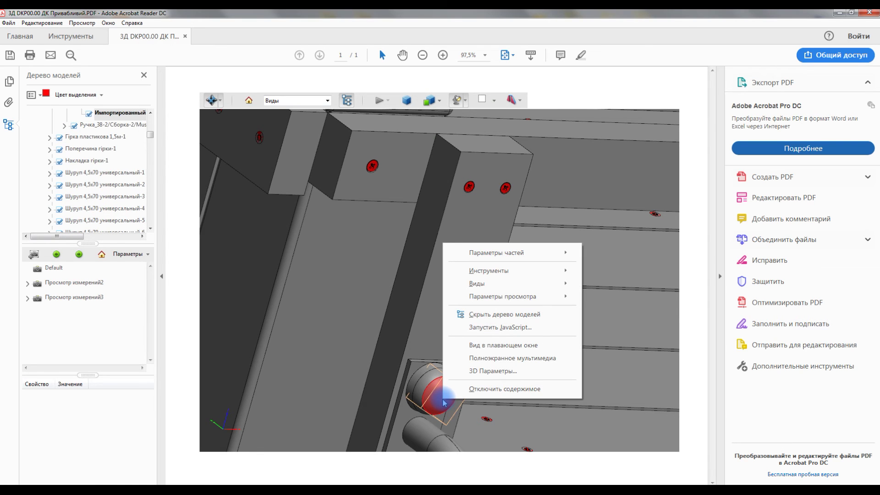
mouse_move(490, 270)
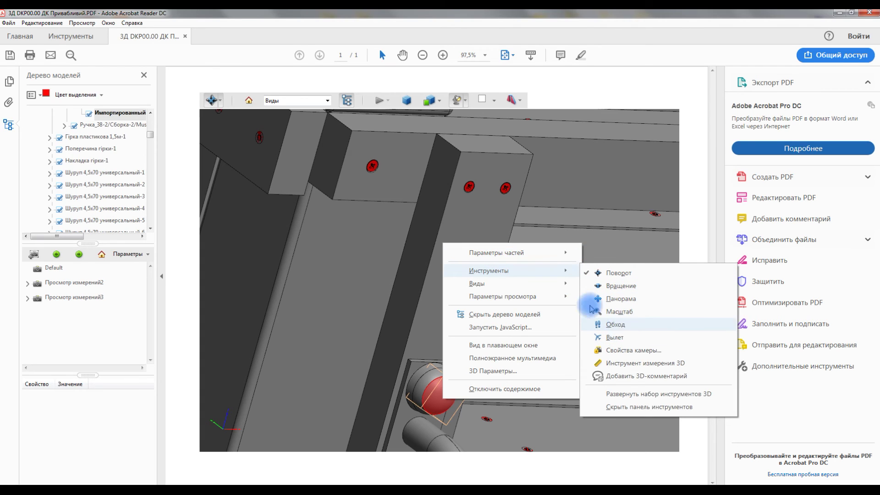
click(535, 253)
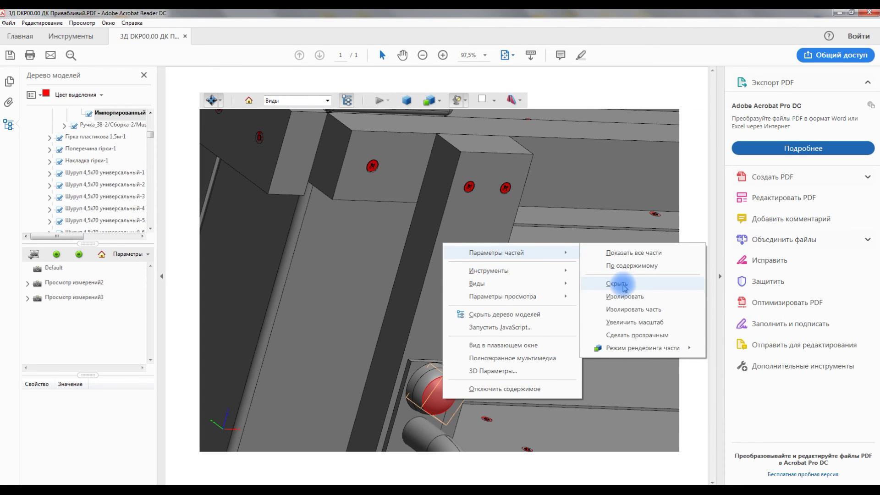
click(617, 288)
Step: Select the bolt inside the uncapped handle mount and widen the model tree to read its full name
click(440, 397)
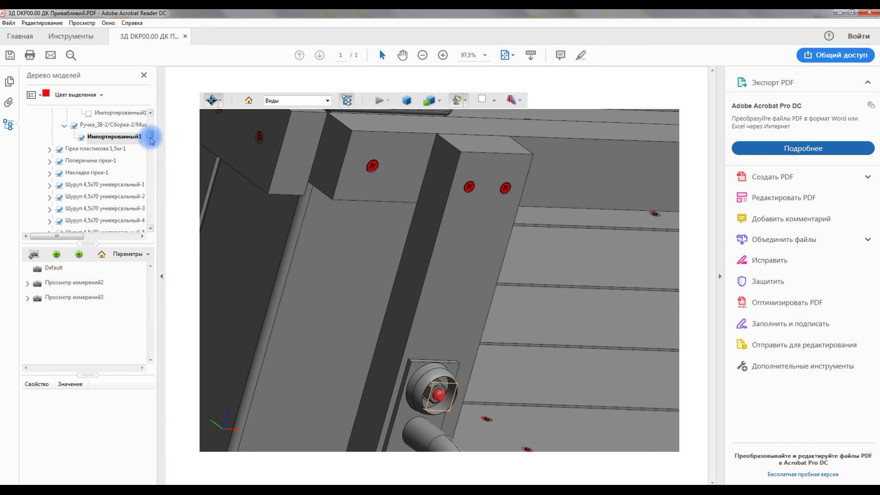
drag(162, 143, 177, 140)
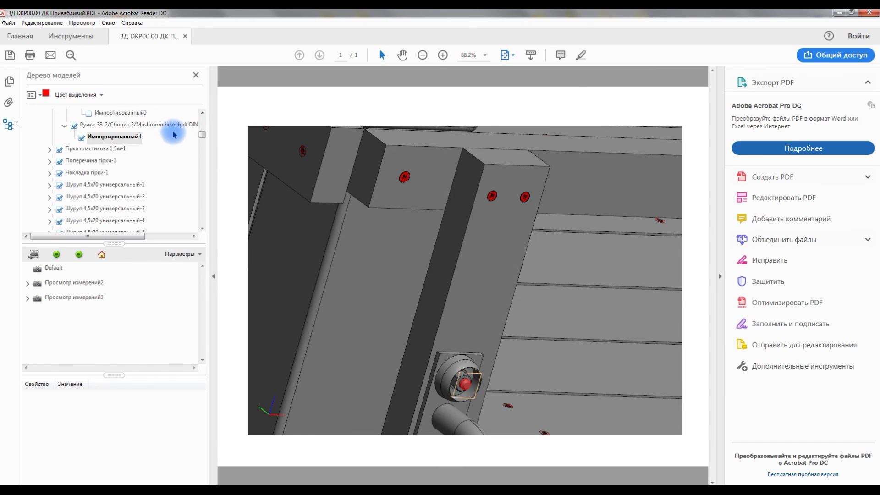
drag(118, 236, 157, 235)
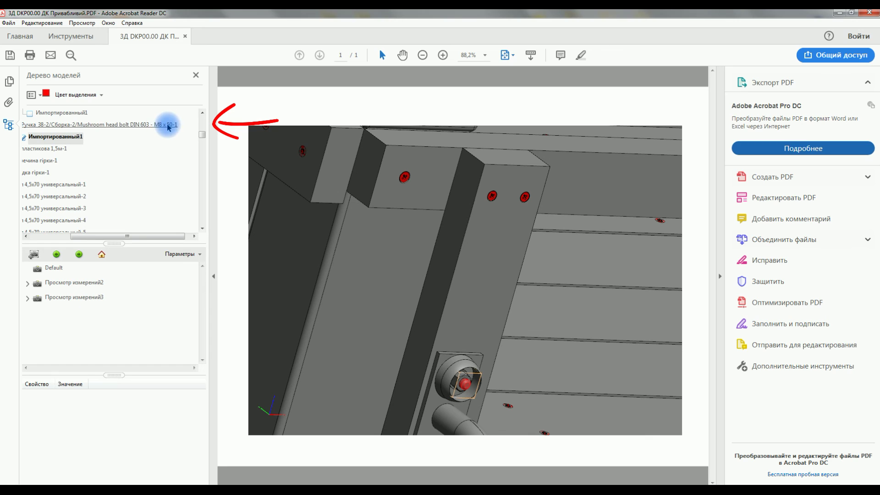
Step: Select the nut around the handle's bolt and read its entry in the model tree
click(460, 381)
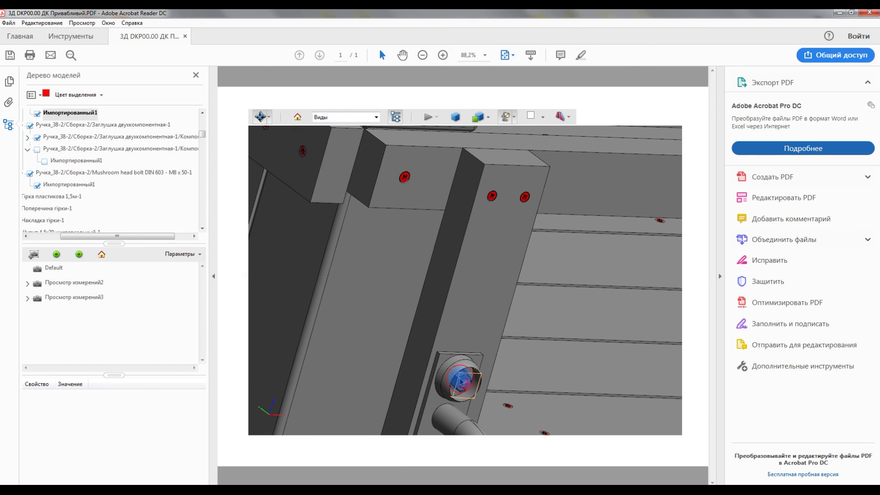
right_click(462, 381)
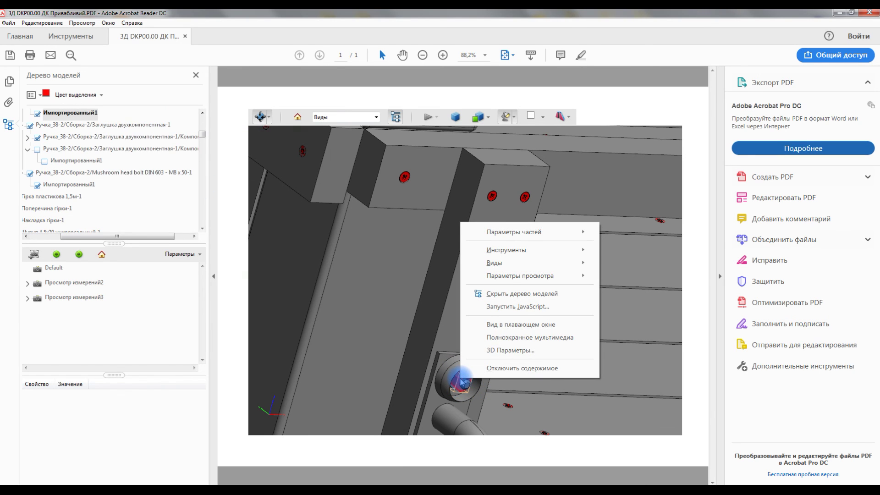
mouse_move(555, 237)
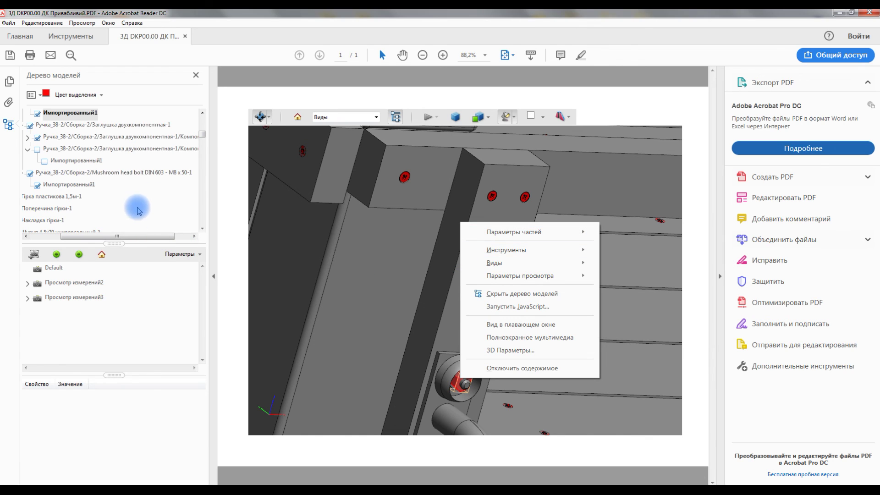
scroll(120, 133, up, 3)
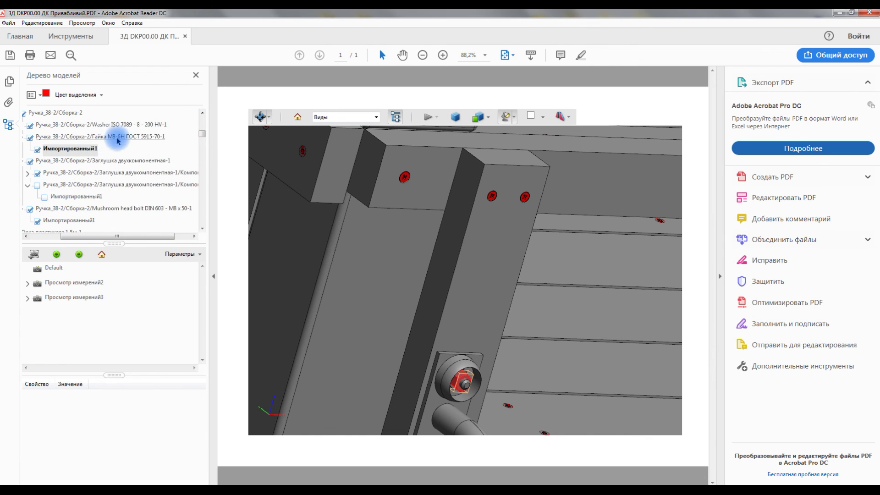